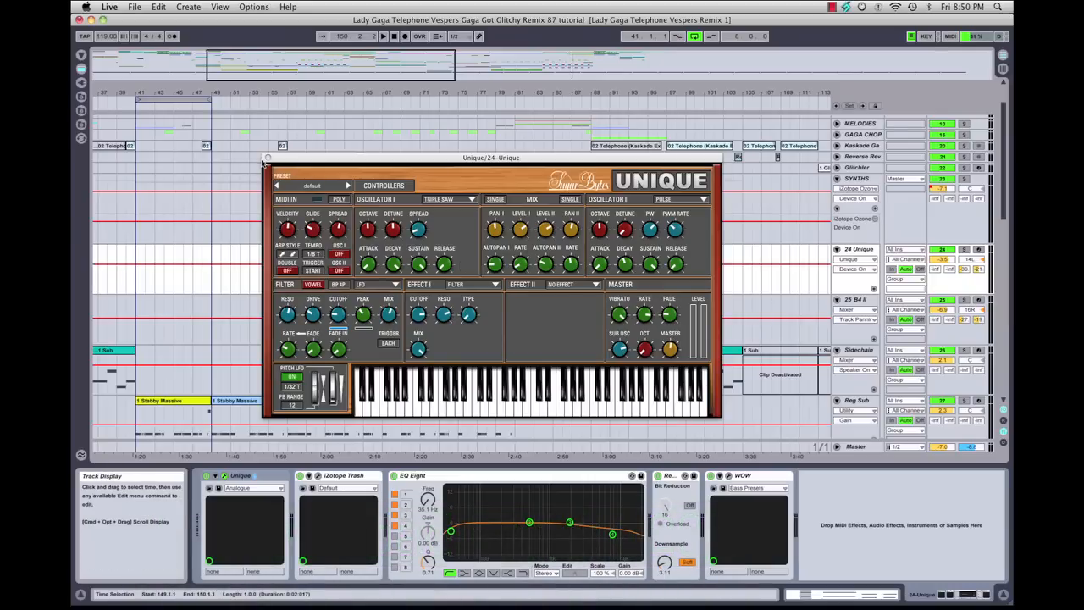
- Examine the iZotope Trash, EQ Eight and WOW effects in the 24 Unique track's device chain
{"action": "left_click", "coordinate": [265, 160]}
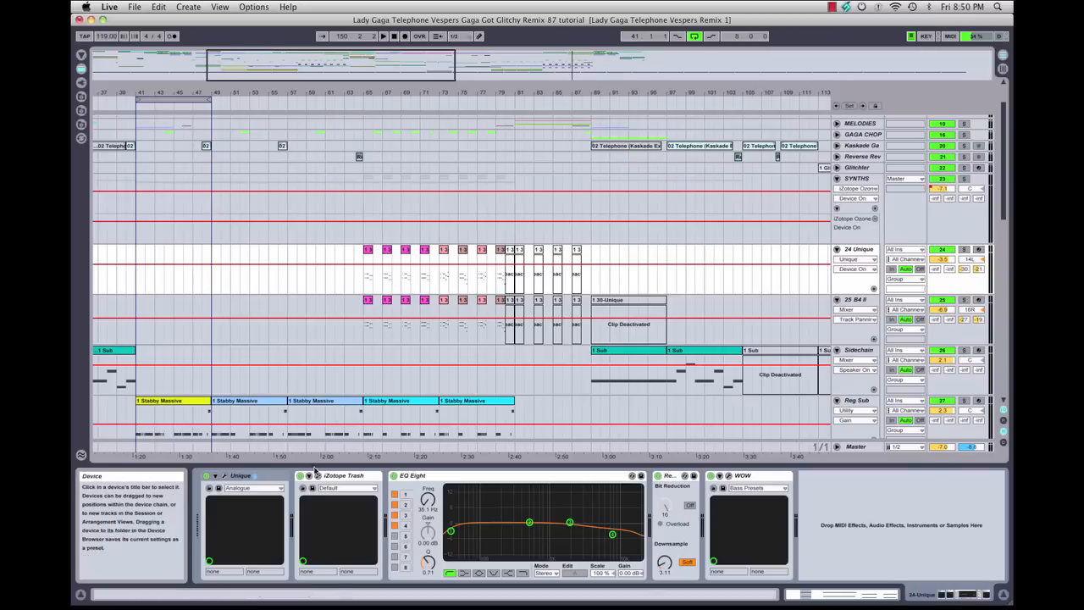
{"action": "left_click", "coordinate": [318, 476]}
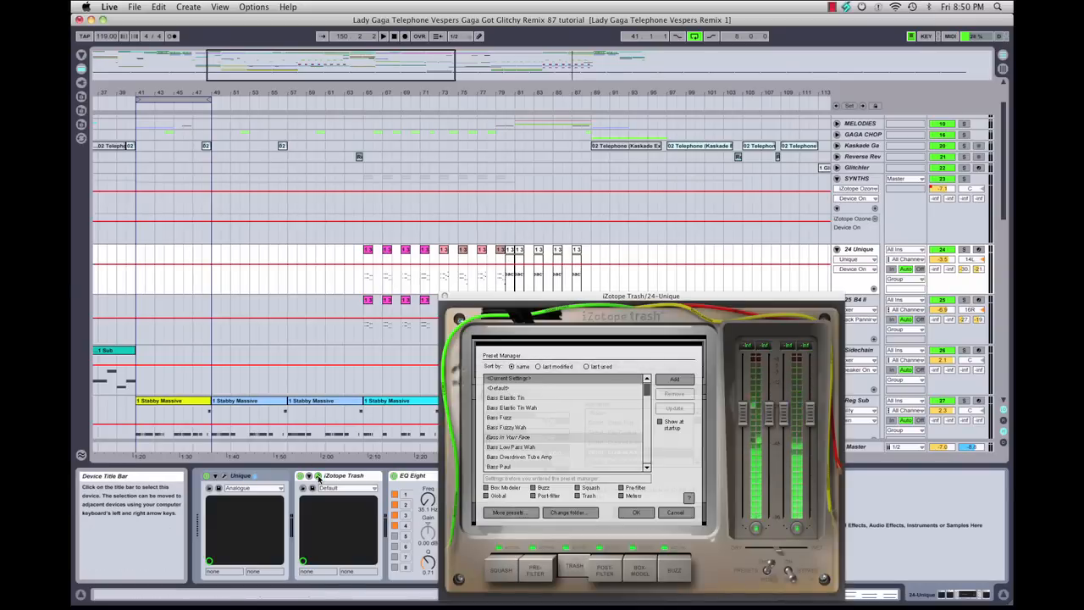
{"action": "left_click", "coordinate": [633, 513]}
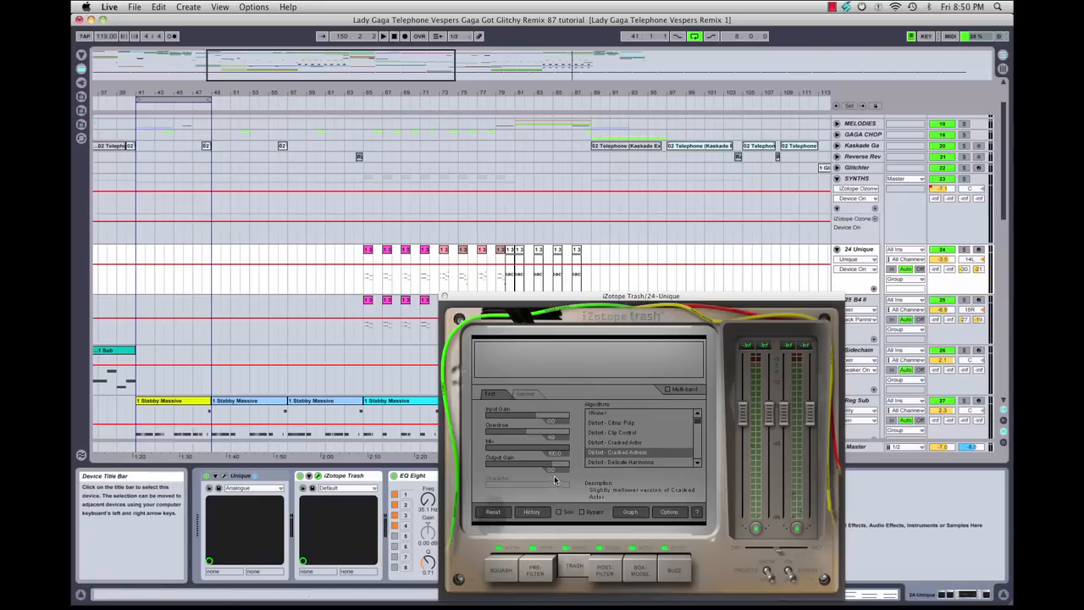
{"action": "left_click", "coordinate": [444, 296]}
{"action": "left_click", "coordinate": [471, 480]}
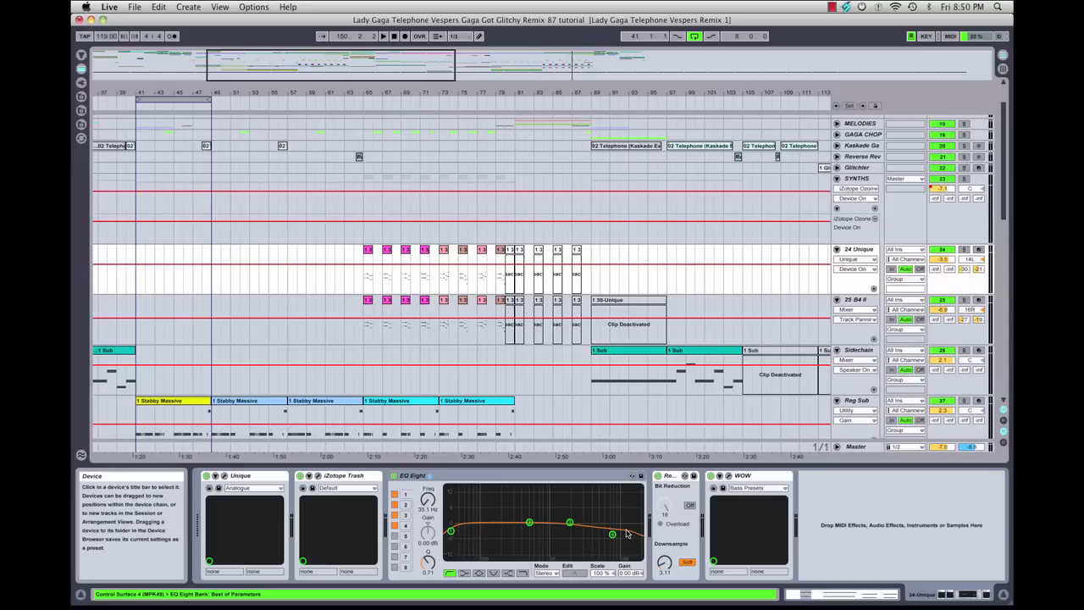
{"action": "left_click", "coordinate": [731, 479]}
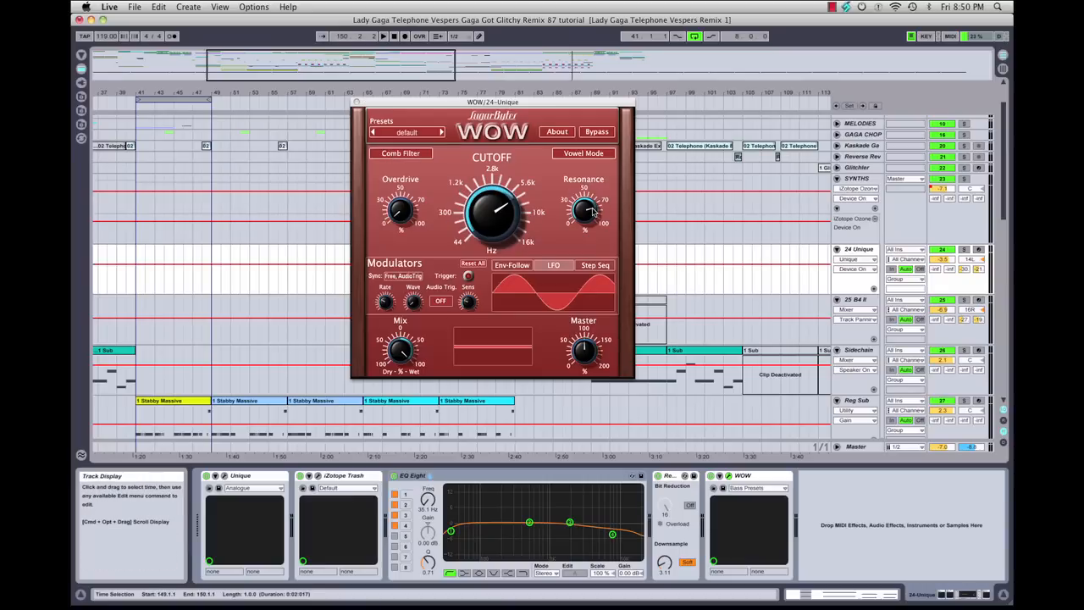
{"action": "left_click", "coordinate": [357, 103]}
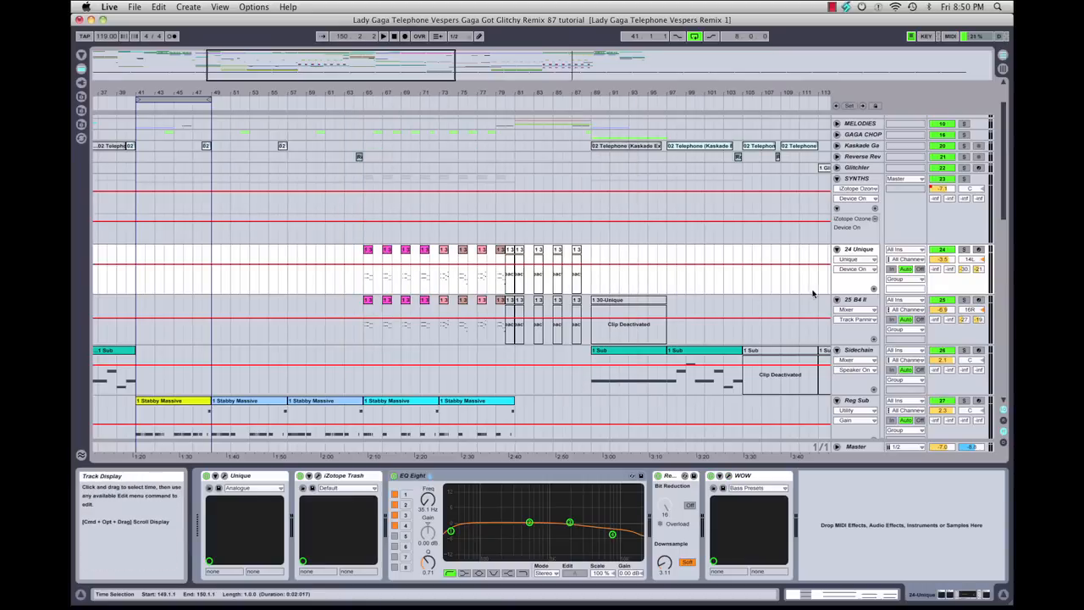
- Play the 24 Unique track soloed from bar 65 and check its send levels in the Session View mixer
{"action": "left_click", "coordinate": [965, 249]}
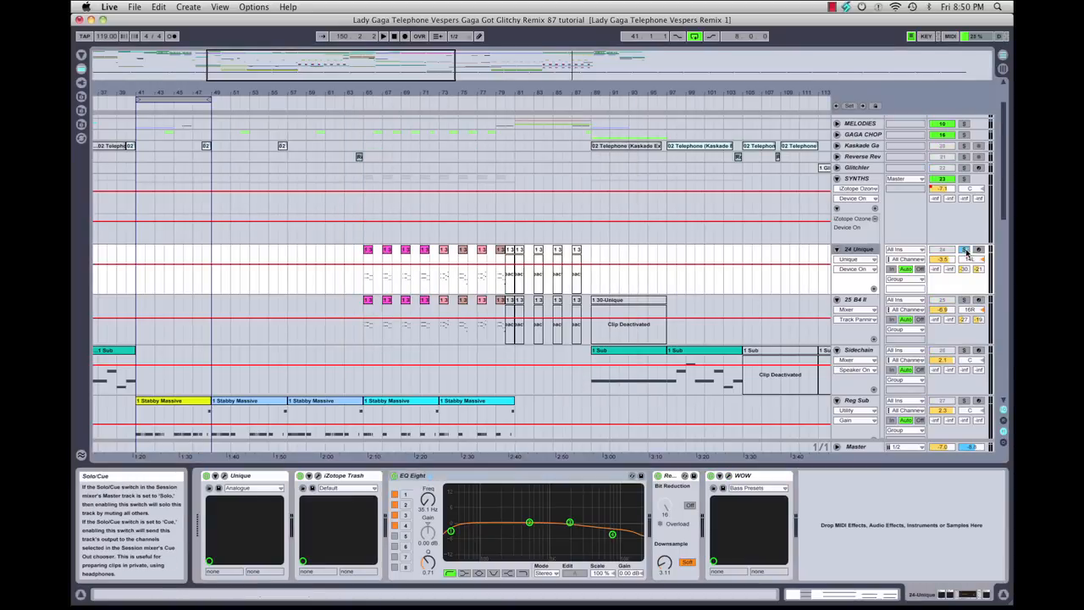
{"action": "left_click", "coordinate": [364, 102]}
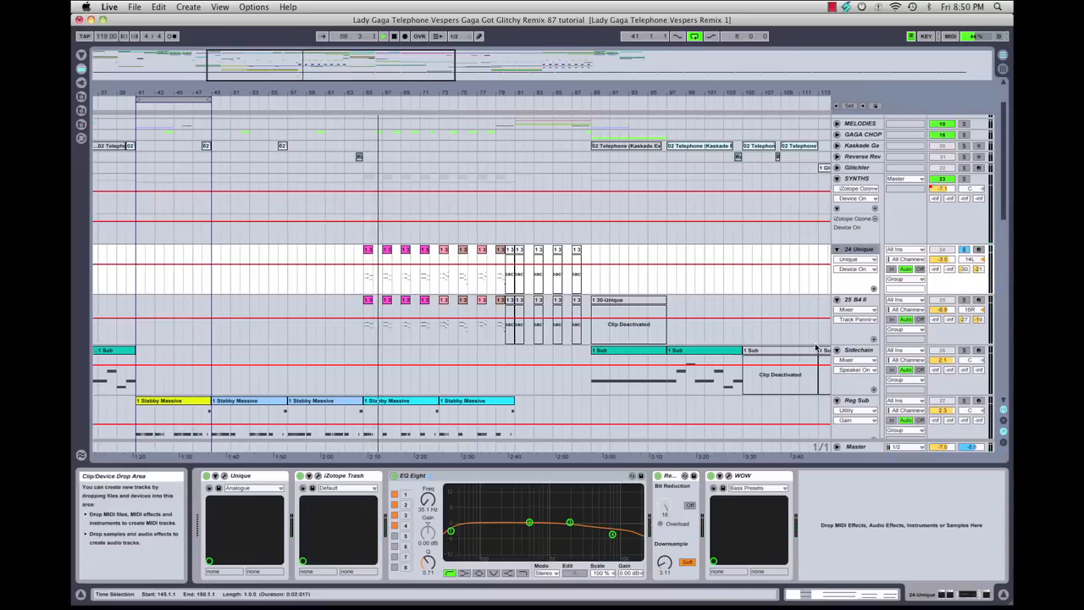
{"action": "key", "text": "space"}
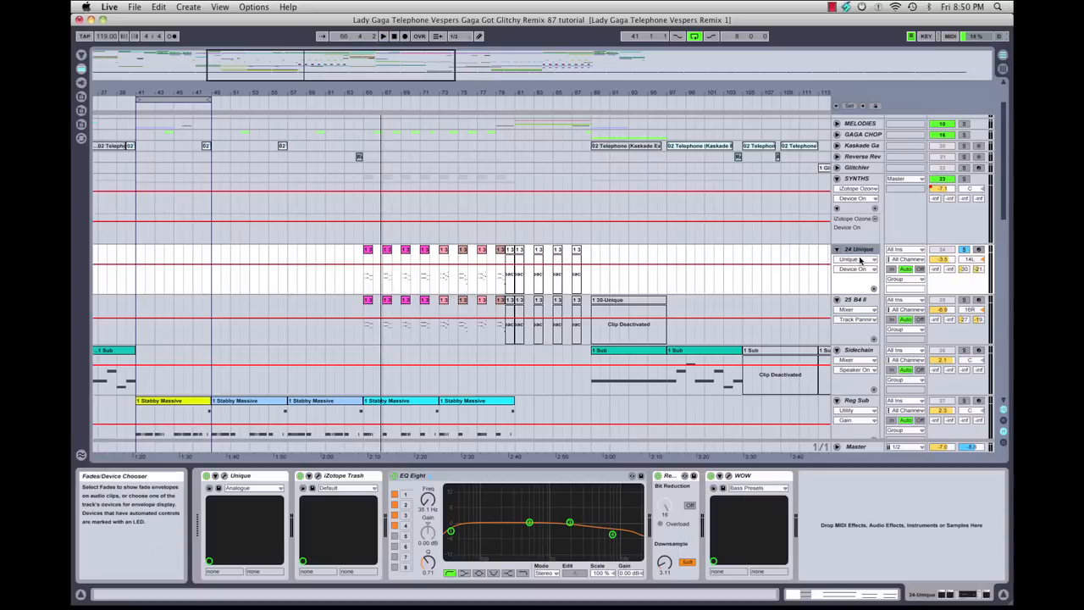
{"action": "key", "text": "Tab"}
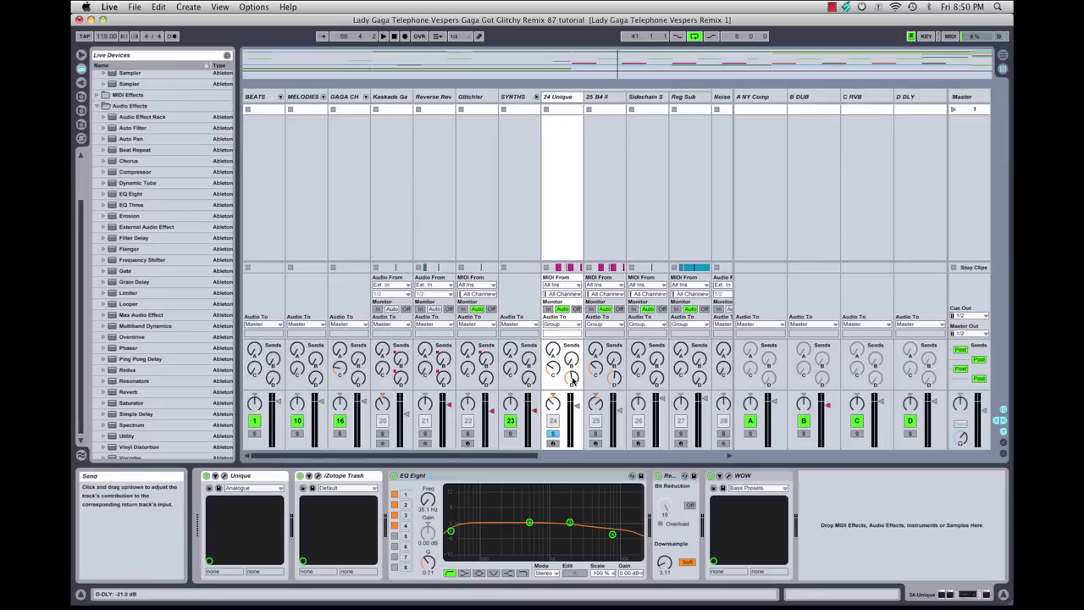
{"action": "key", "text": "Tab"}
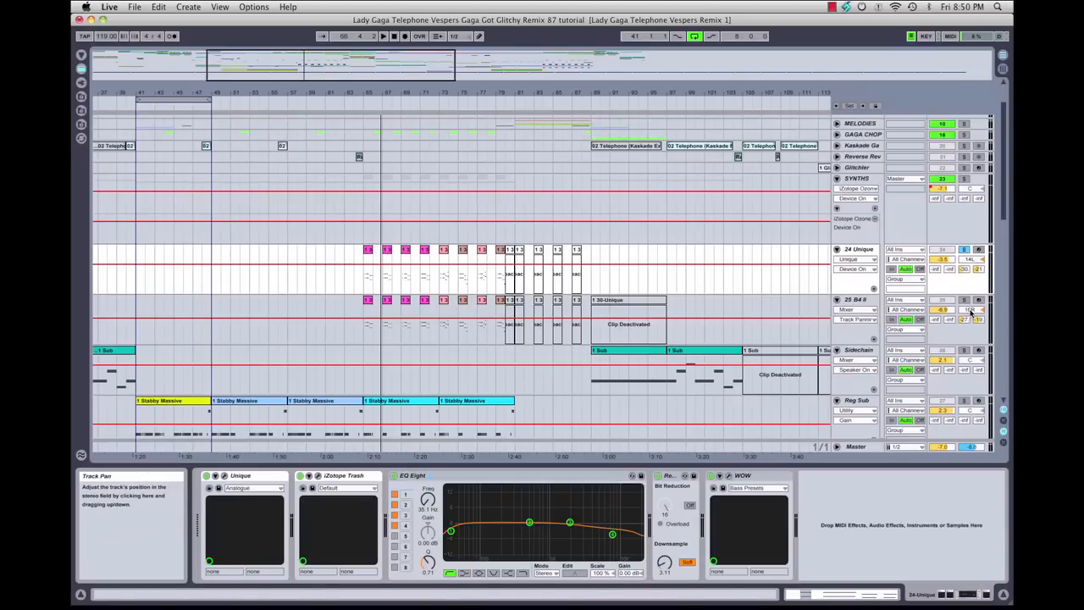
- Solo the 25 B4 II track and examine the settings of its B4 II organ instrument
{"action": "left_click", "coordinate": [965, 251]}
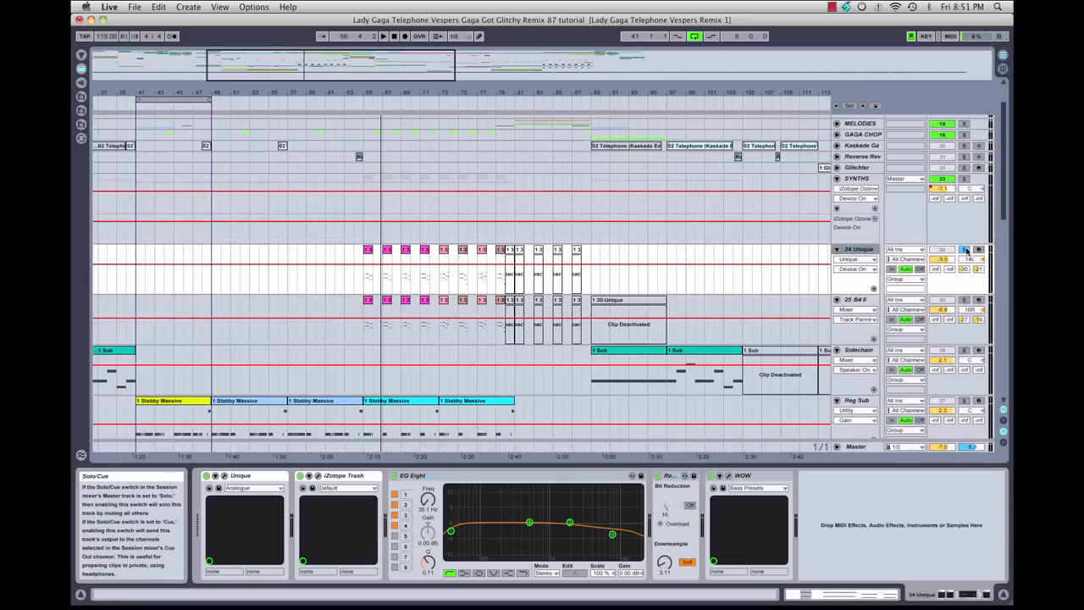
{"action": "left_click", "coordinate": [964, 301]}
{"action": "left_click", "coordinate": [582, 318]}
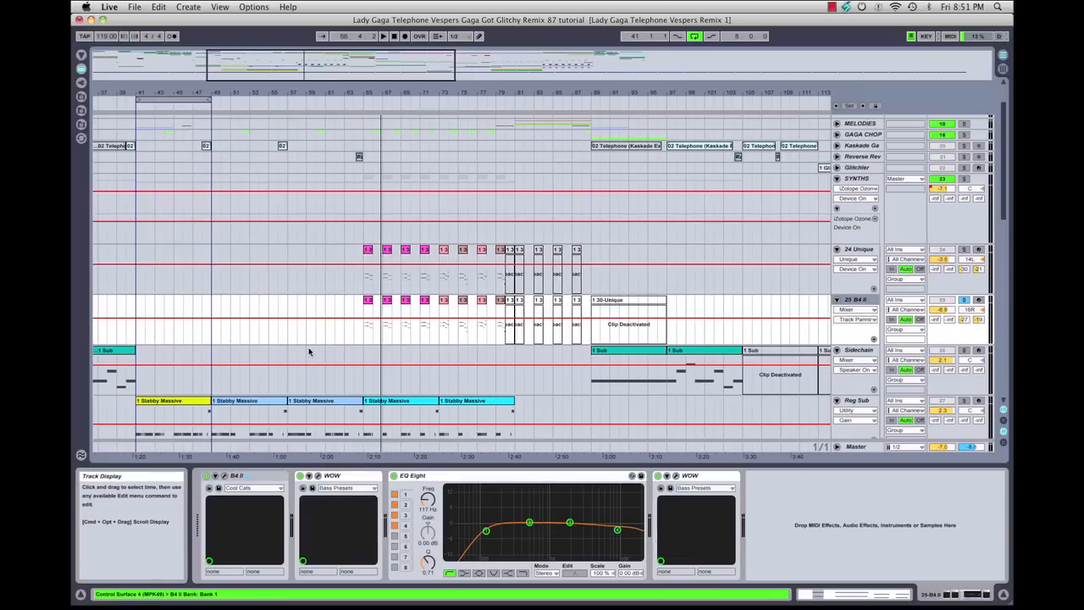
{"action": "left_click", "coordinate": [225, 478]}
{"action": "left_click_drag", "start_coordinate": [622, 272], "coordinate": [512, 201]}
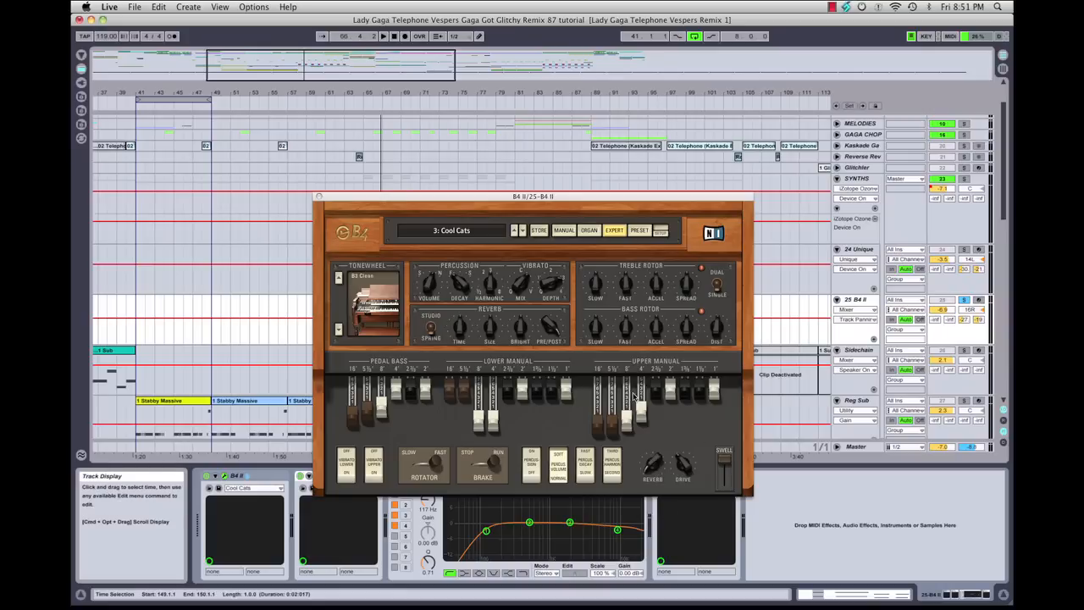
{"action": "left_click", "coordinate": [320, 197]}
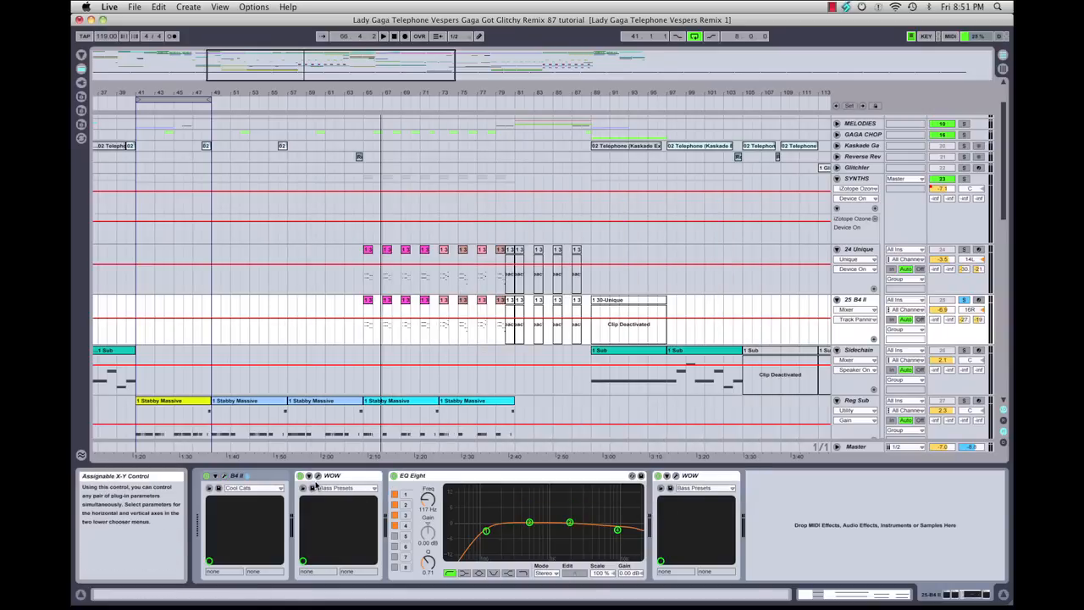
- Examine the settings of both WOW filter effects in the 25 B4 II track's device chain
{"action": "left_click", "coordinate": [318, 475]}
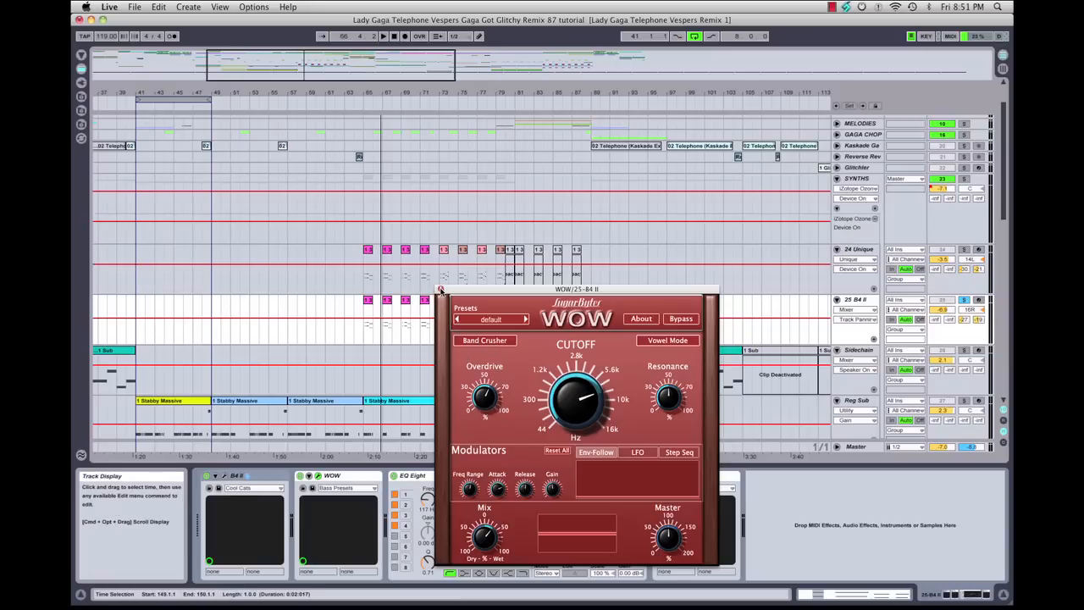
{"action": "left_click", "coordinate": [439, 290]}
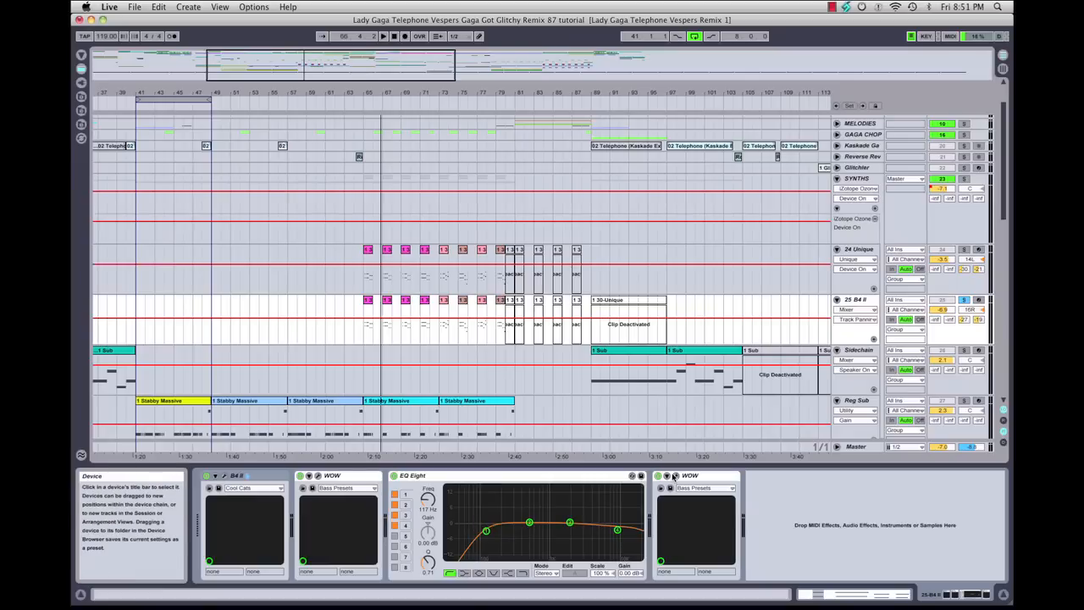
{"action": "left_click", "coordinate": [676, 476]}
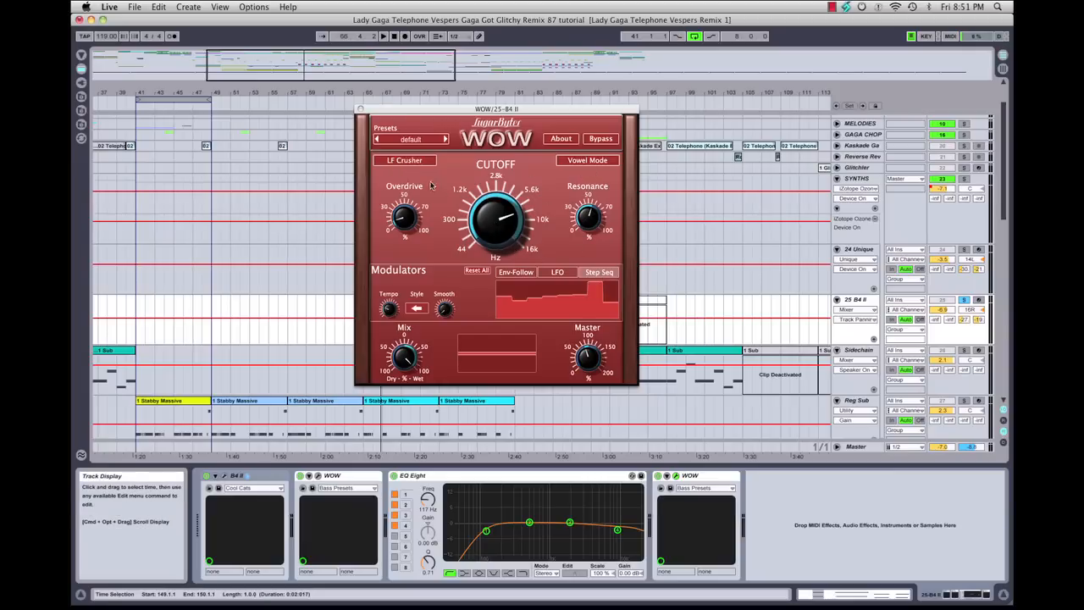
{"action": "left_click", "coordinate": [361, 109]}
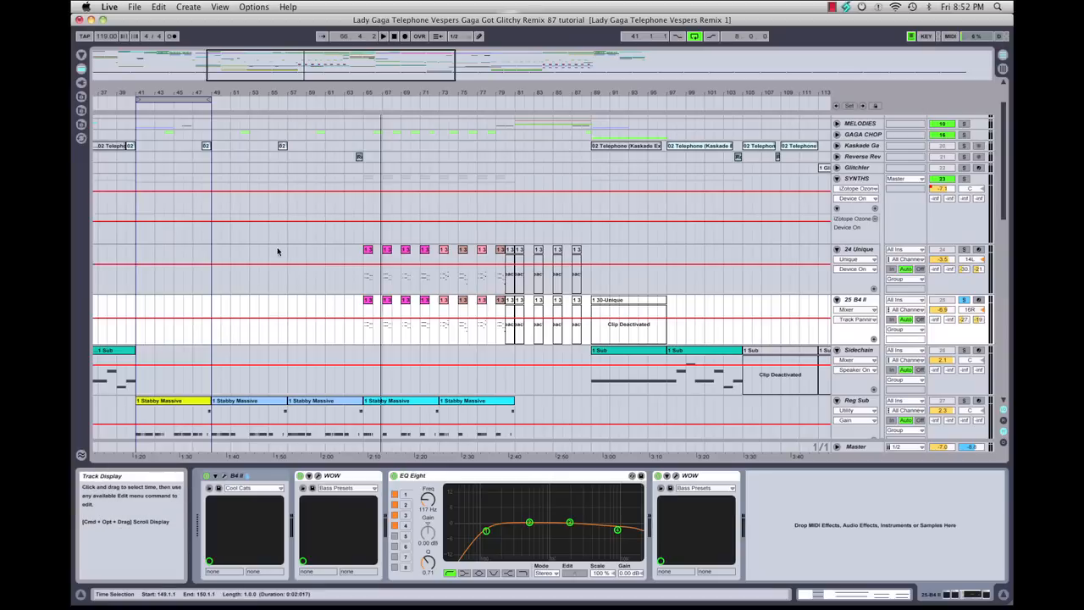
- Play the soloed 25 B4 II track from bar 65 and inspect the organ's upper vibrato switch
{"action": "left_click", "coordinate": [362, 102]}
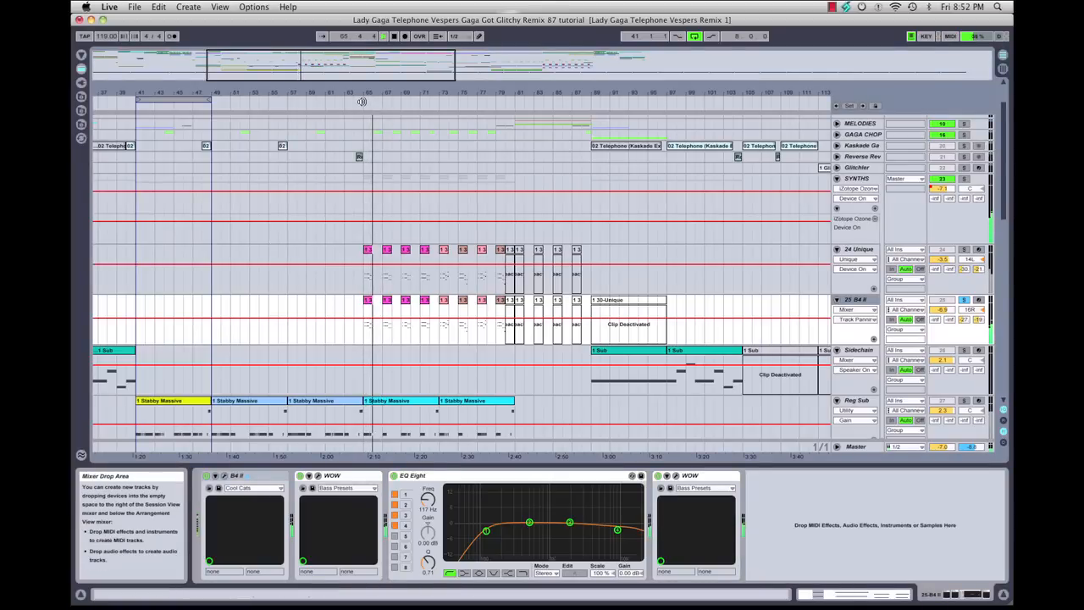
{"action": "left_click", "coordinate": [223, 476]}
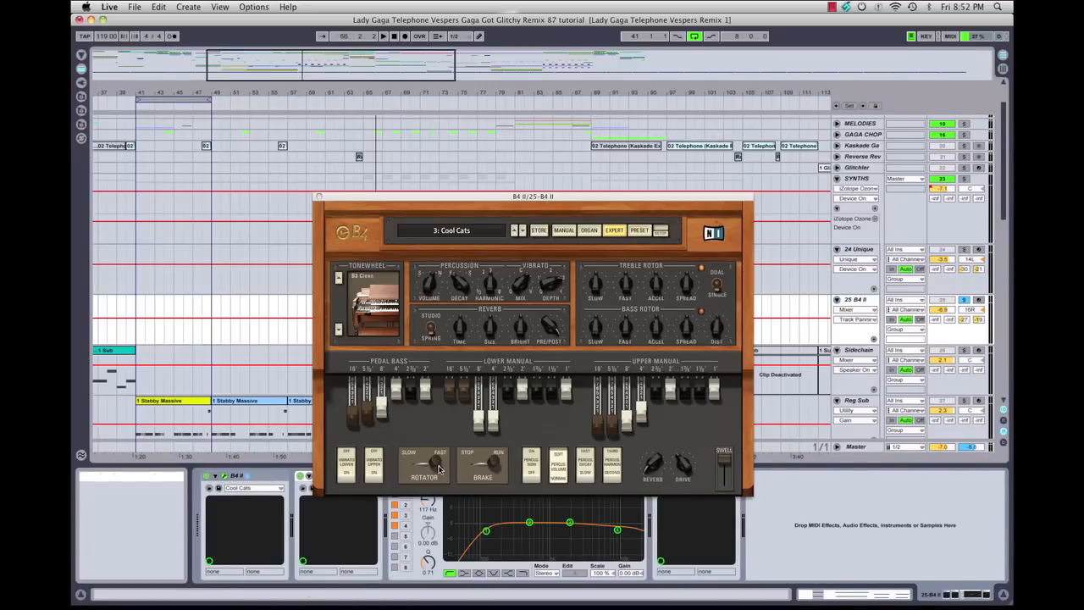
{"action": "left_click", "coordinate": [374, 470]}
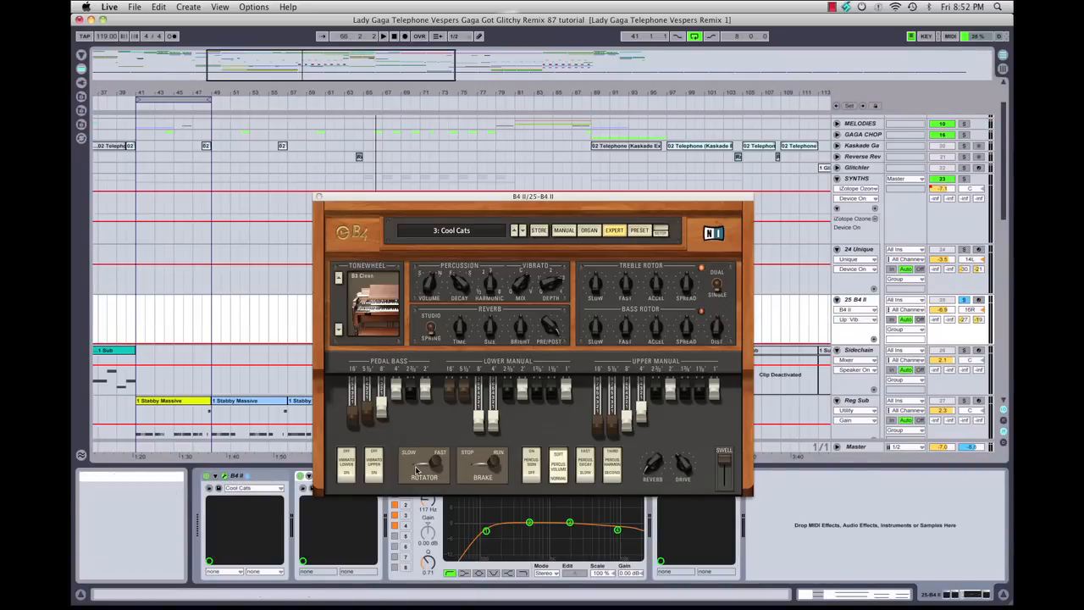
{"action": "left_click", "coordinate": [319, 198]}
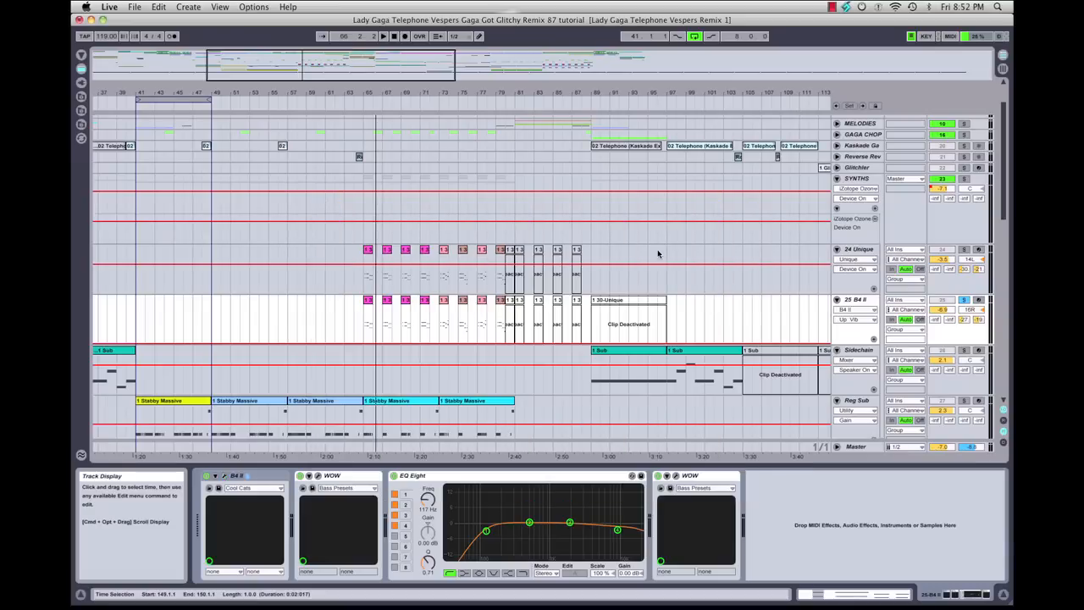
- Play the 24 Unique and 25 B4 II tracks soloed together from bar 65
{"action": "left_click", "coordinate": [965, 250]}
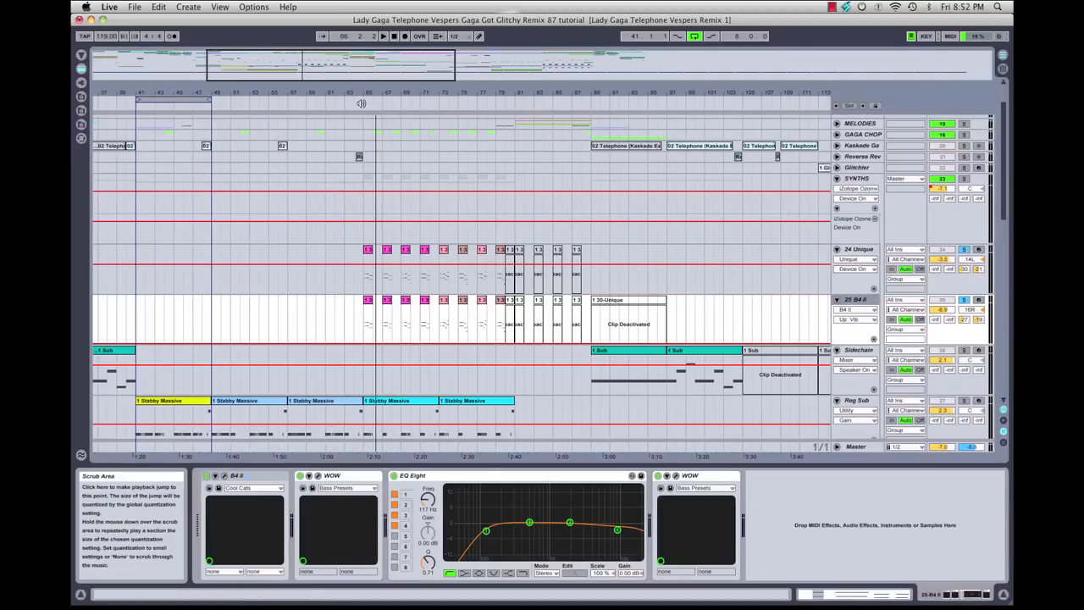
{"action": "left_click", "coordinate": [362, 101]}
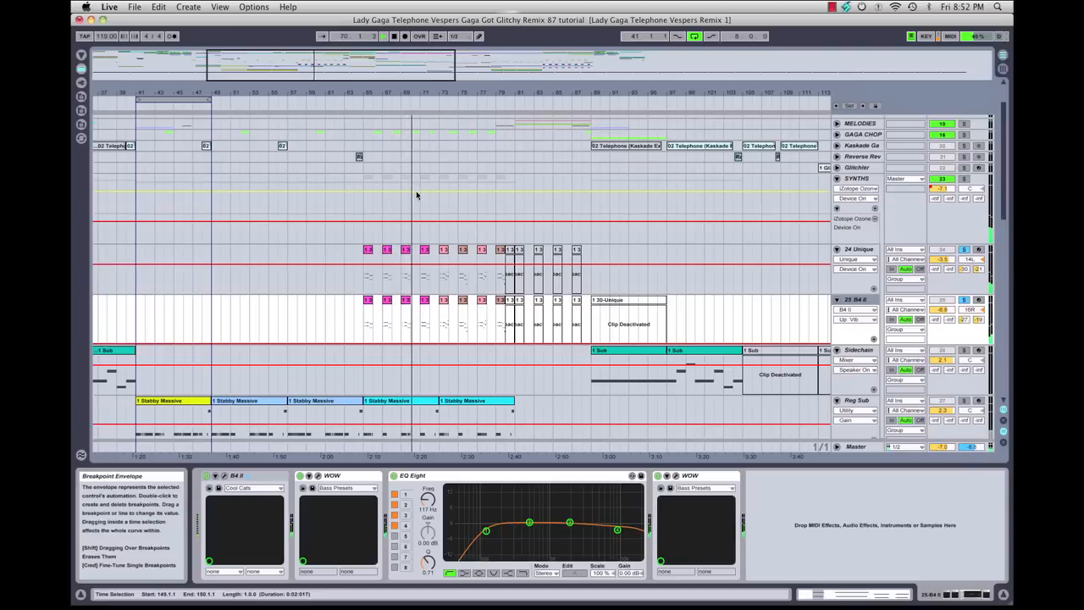
{"action": "left_click", "coordinate": [635, 277]}
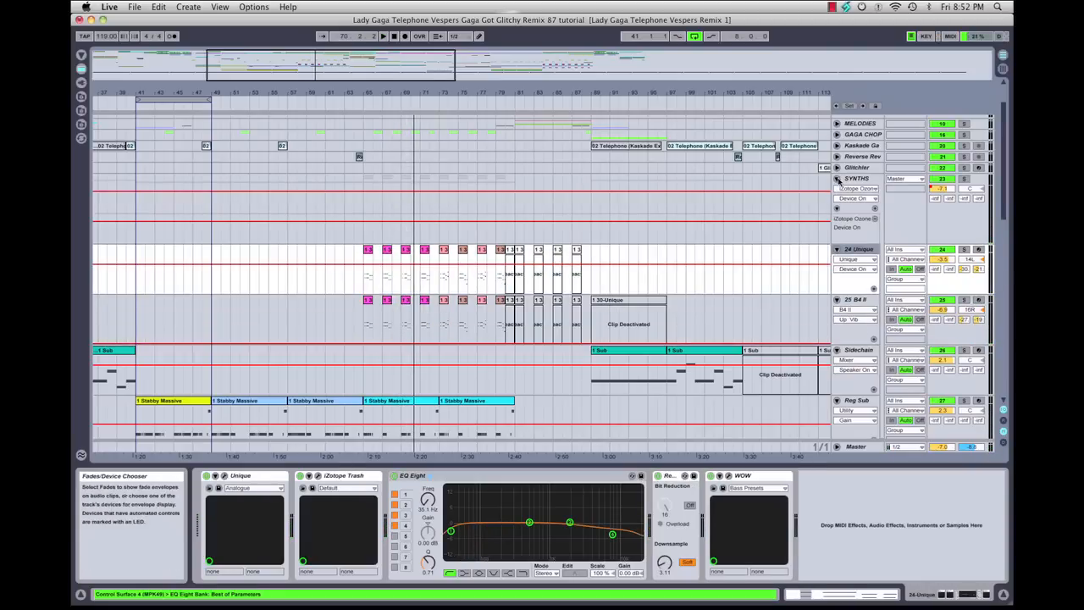
- Fold the SYNTHS group and play the soloed Noise track from about bar 33
{"action": "left_click", "coordinate": [837, 179]}
{"action": "scroll", "coordinate": [438, 278], "scroll_direction": "left", "scroll_amount": 5}
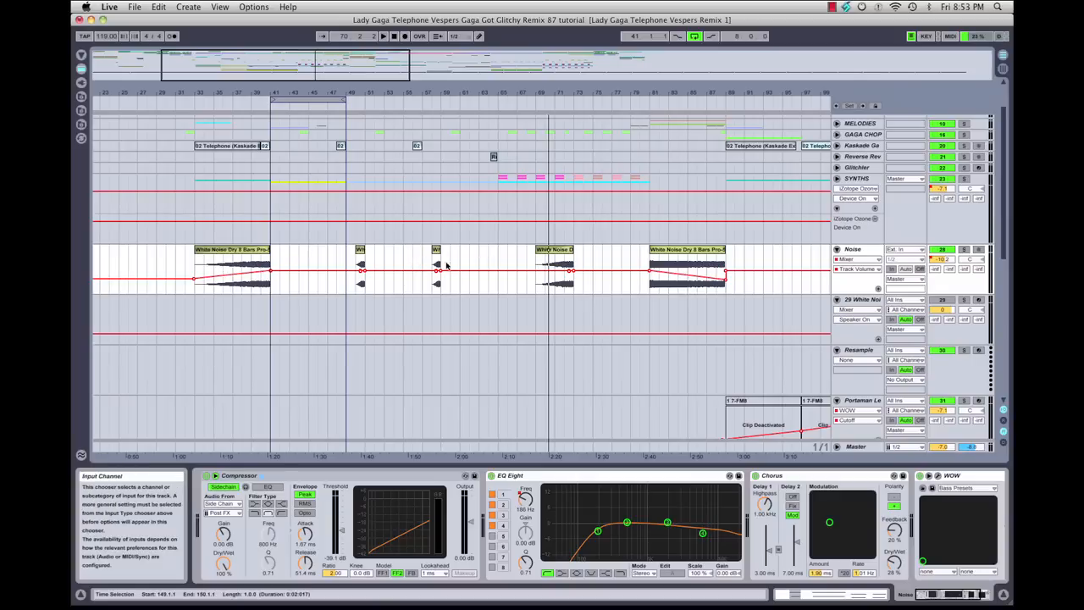
{"action": "left_click", "coordinate": [187, 103]}
{"action": "key", "text": "space"}
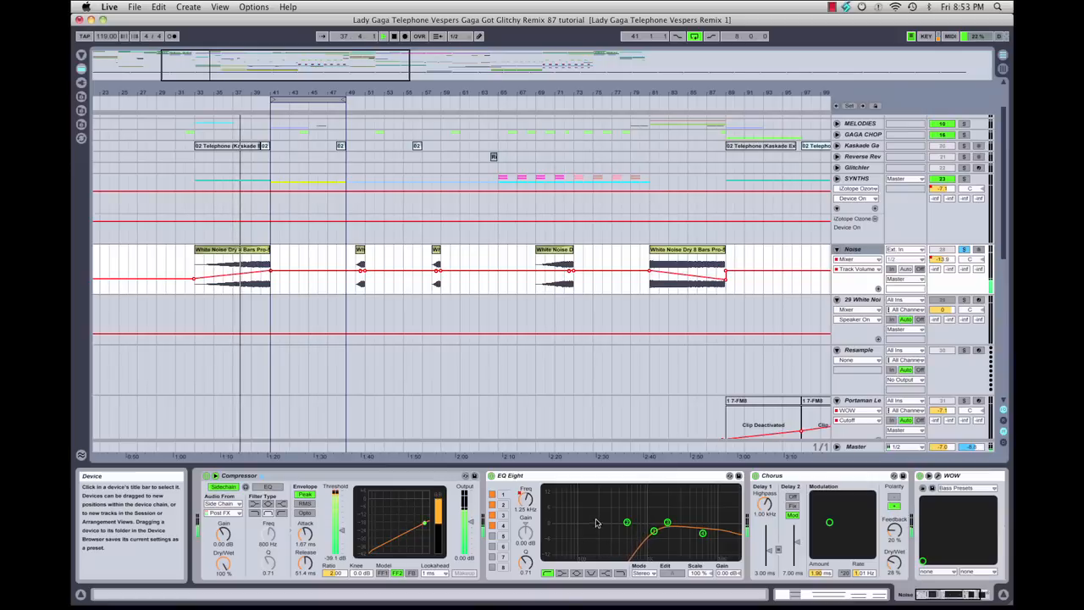
{"action": "key", "text": "space"}
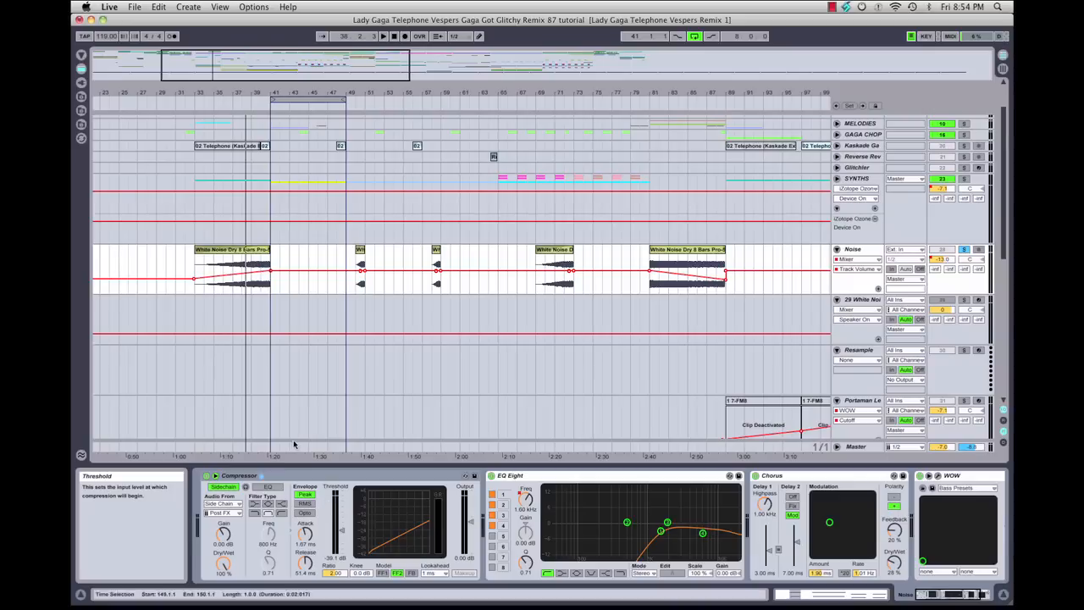
- Display the fades on the Noise track's white noise clips and play the end of the first clip
{"action": "left_click", "coordinate": [237, 251]}
{"action": "key", "text": "alt+super+f"}
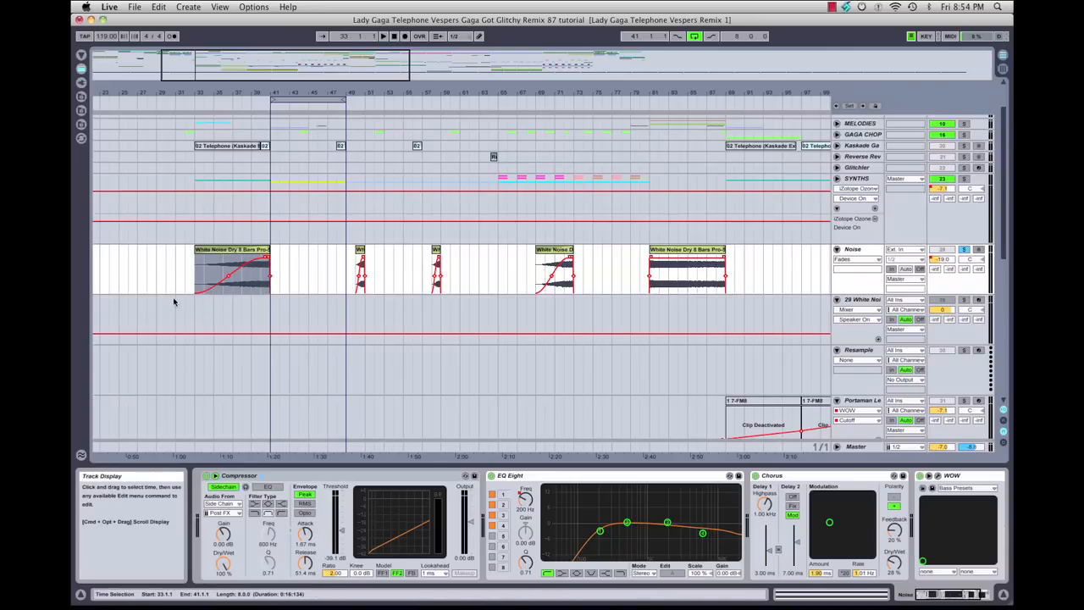
{"action": "left_click", "coordinate": [244, 100]}
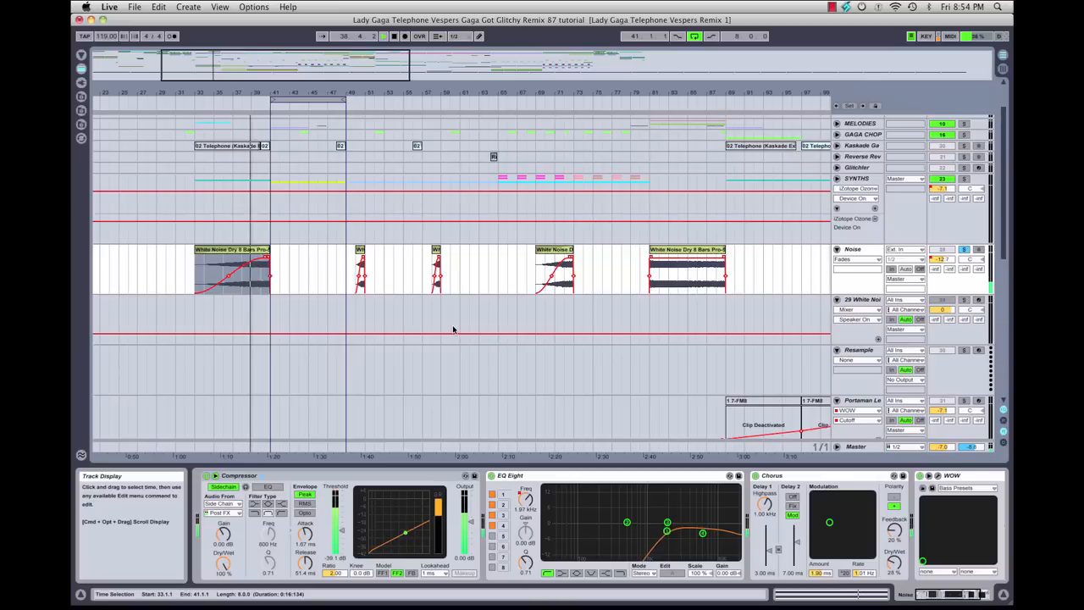
- Switch the Noise track's envelope display to the Mixer's Track Volume and stop playback
{"action": "left_click", "coordinate": [857, 259]}
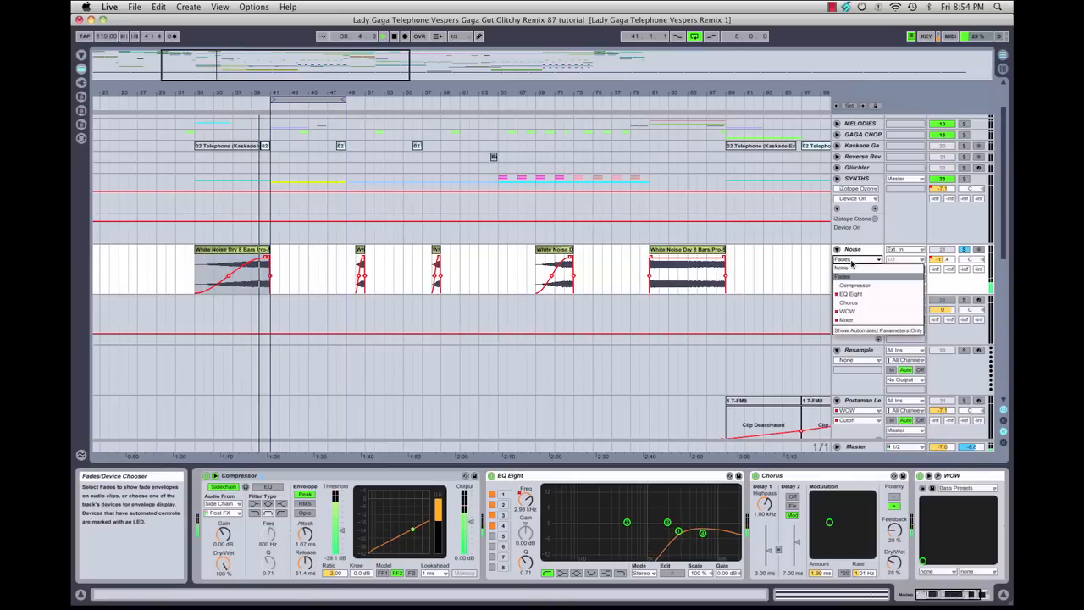
{"action": "left_click", "coordinate": [845, 320]}
{"action": "key", "text": "space"}
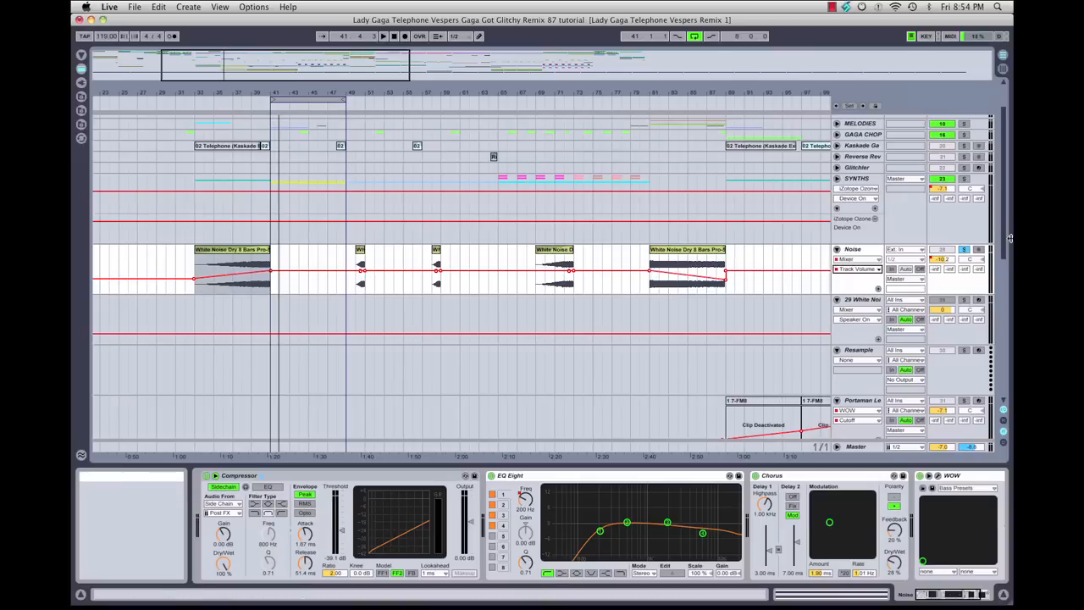
- Play the full mix from about bar 49 and from bar 81 to hear the white noise clips in context
{"action": "left_click", "coordinate": [353, 101]}
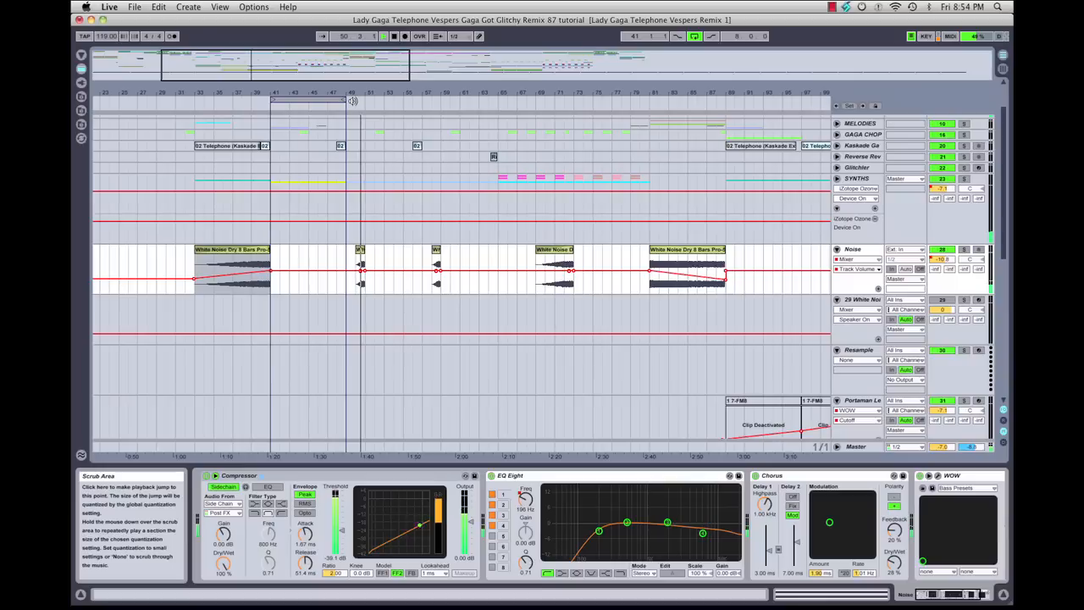
{"action": "key", "text": "space"}
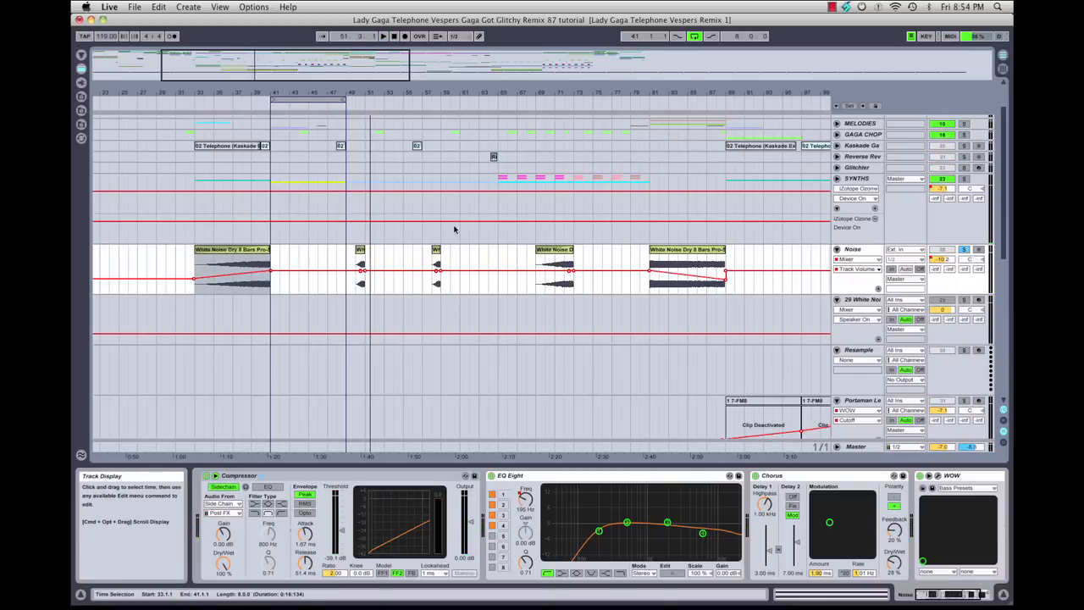
{"action": "scroll", "coordinate": [481, 203], "scroll_direction": "right", "scroll_amount": 10}
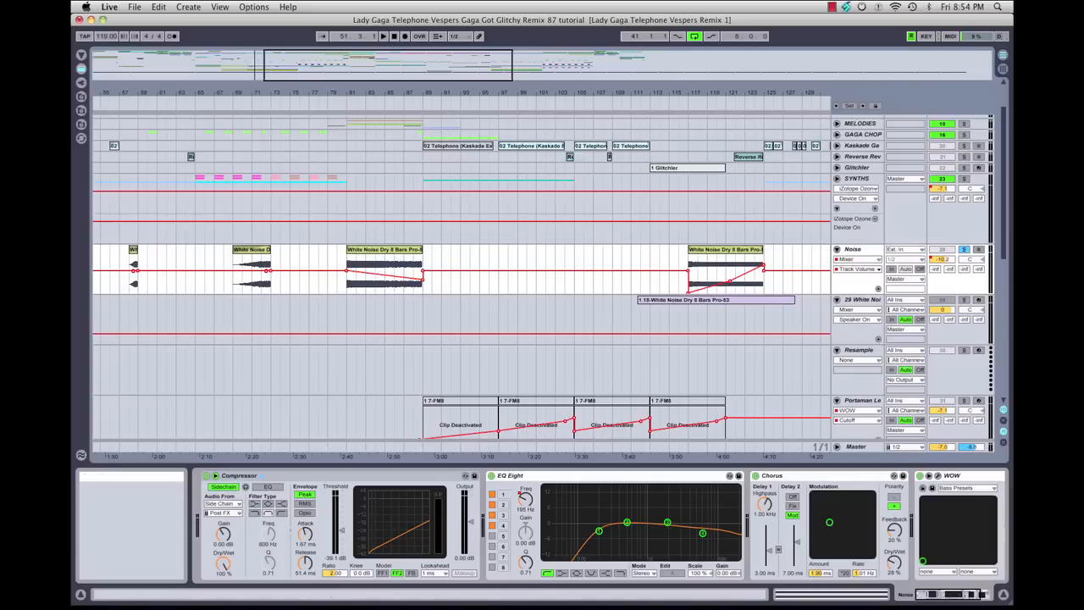
{"action": "left_click", "coordinate": [342, 98]}
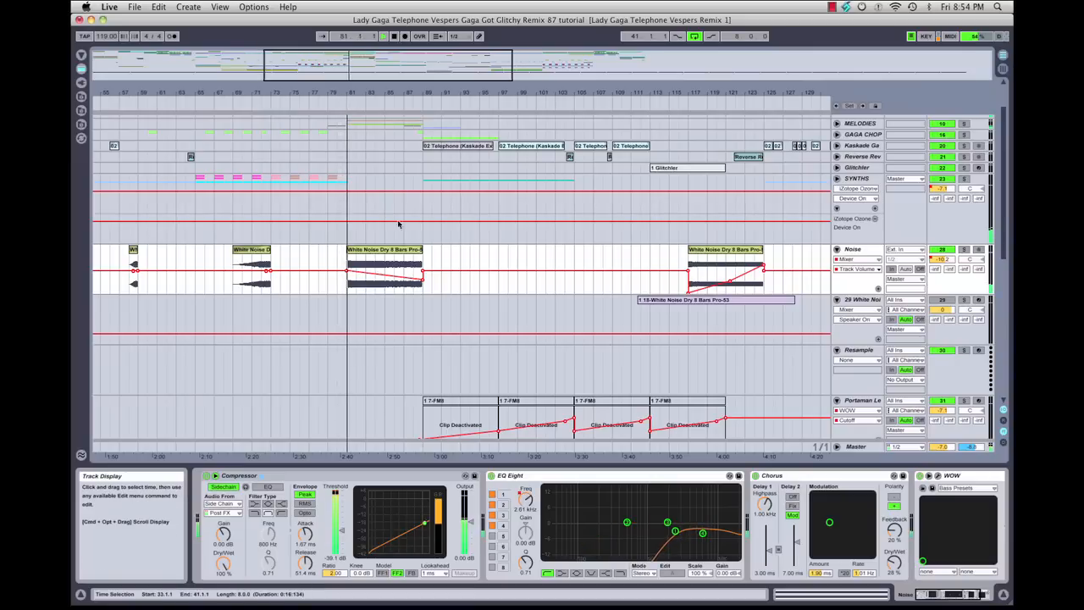